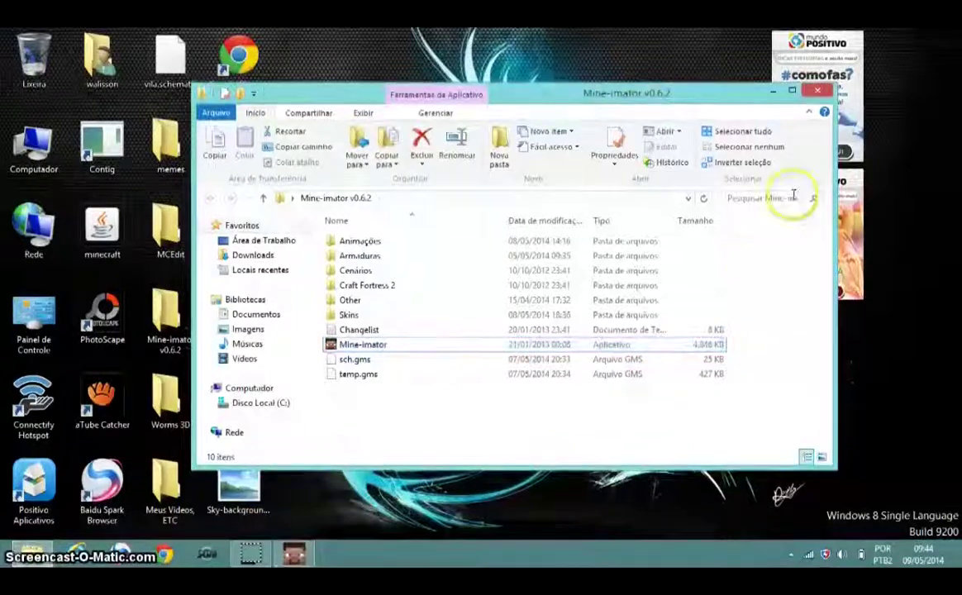
Close the Mine-imator v0.6.2 folder window and maximize the Mine-imator window
left_click(817, 90)
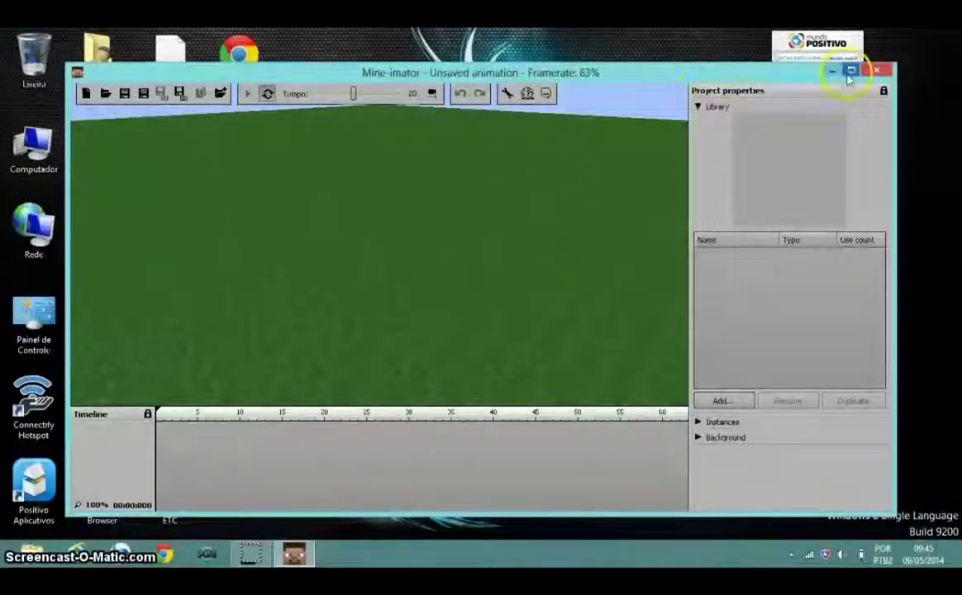
left_click(848, 77)
left_click_drag(445, 204, 480, 194)
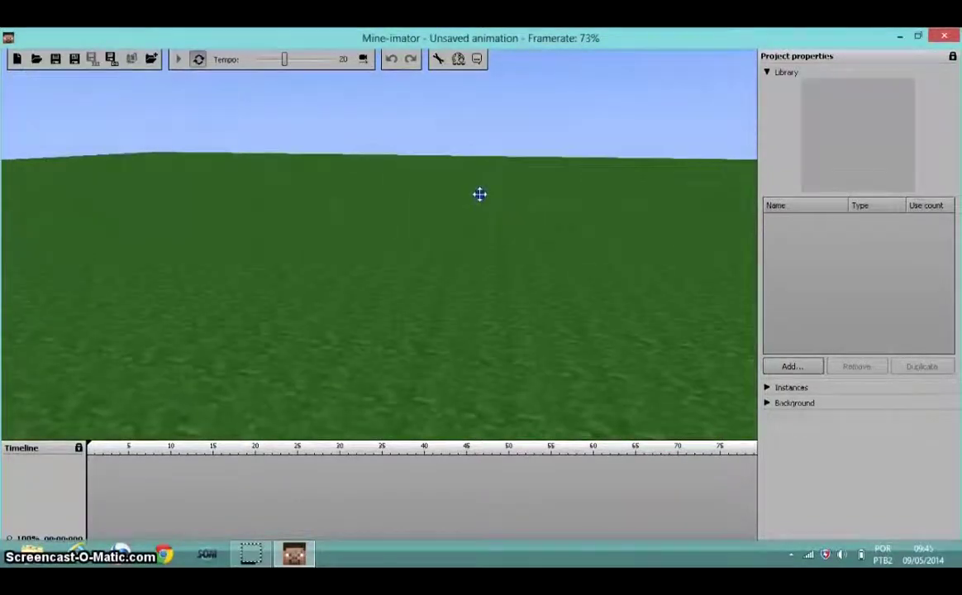
In the project's background settings, switch from the sky to a custom background
left_click(765, 403)
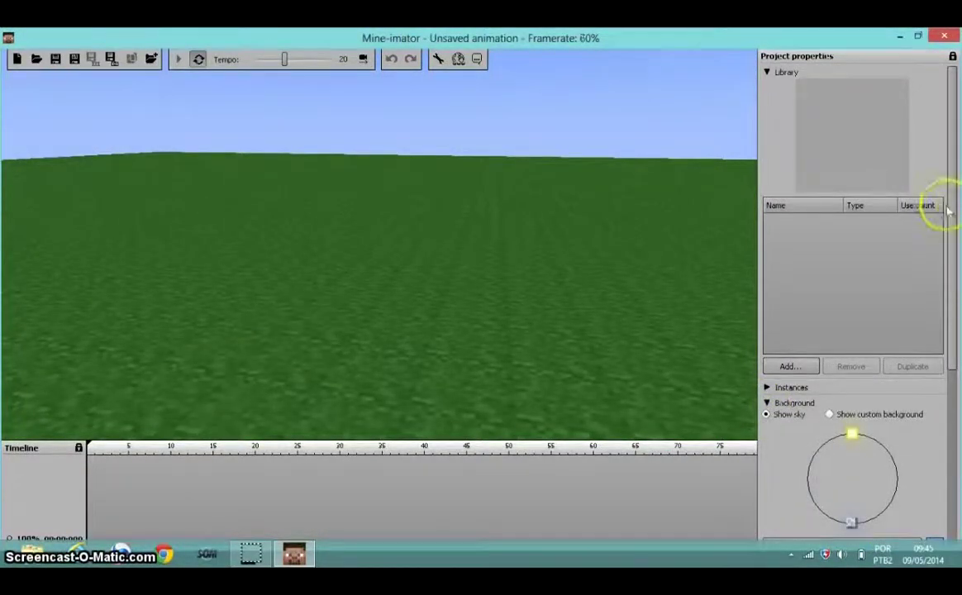
left_click_drag(953, 208, 952, 290)
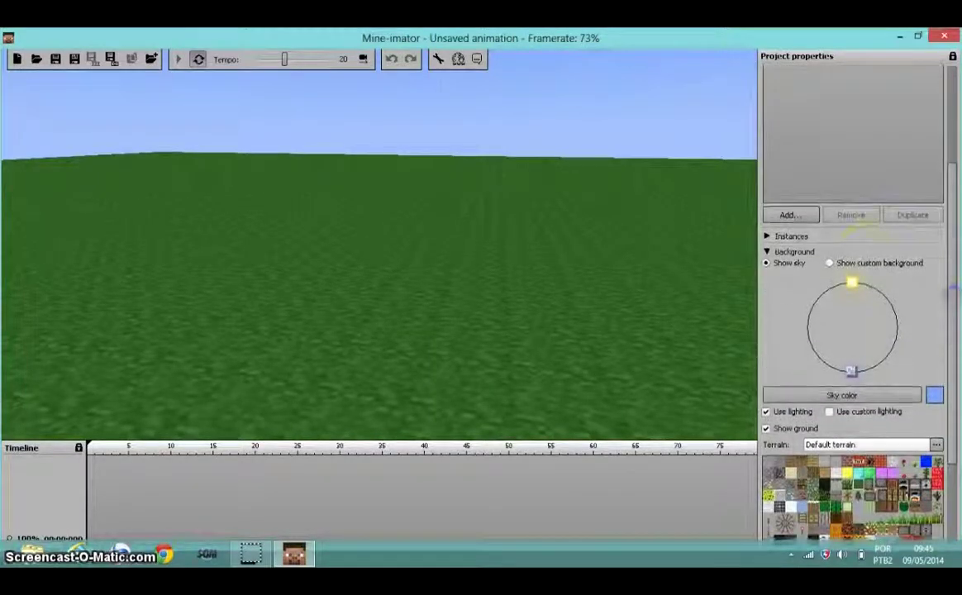
left_click(829, 264)
left_click_drag(535, 249, 550, 238)
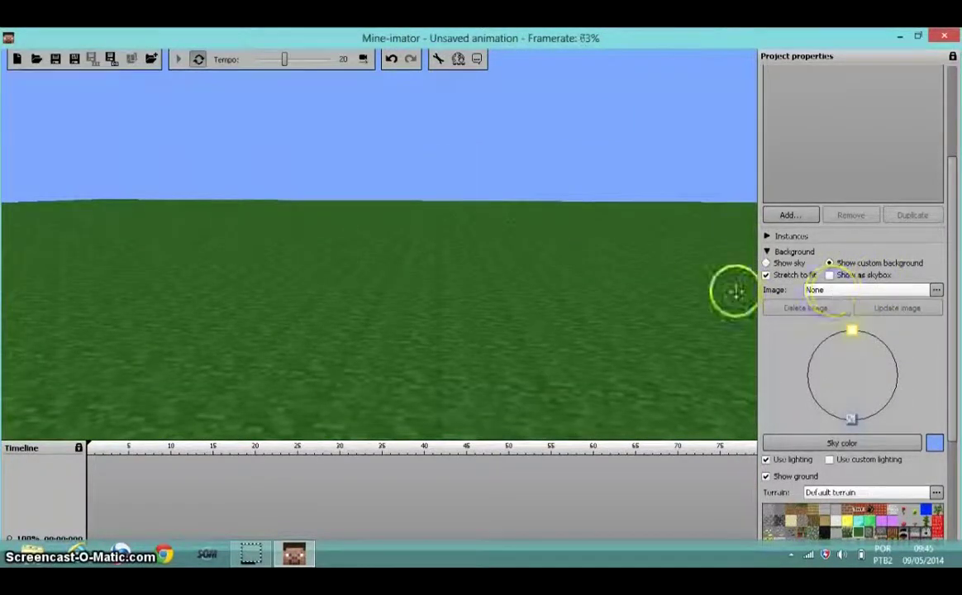
Load the image Sky-background-with-clouds1740 from the desktop as the custom background
left_click(851, 291)
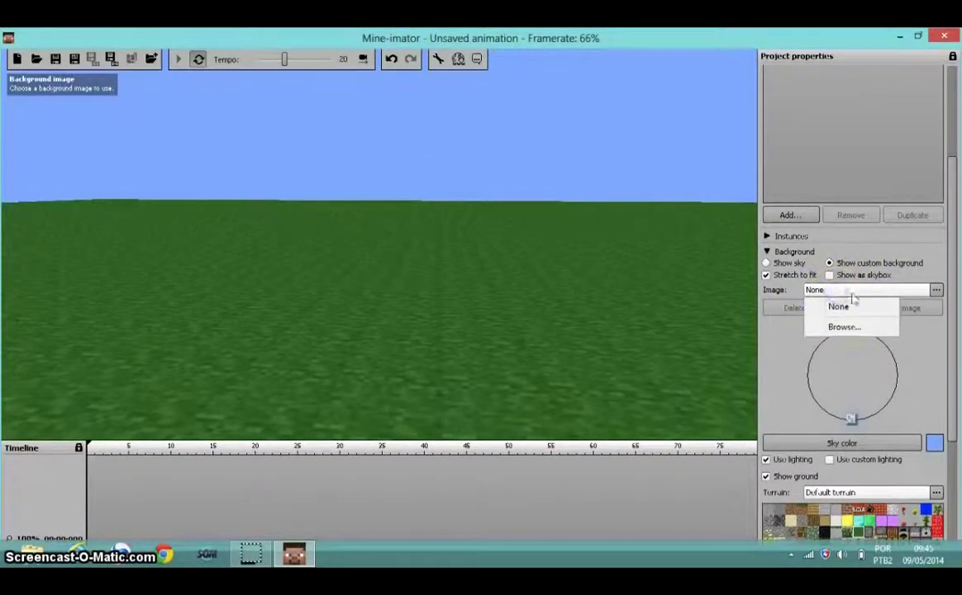
left_click(841, 326)
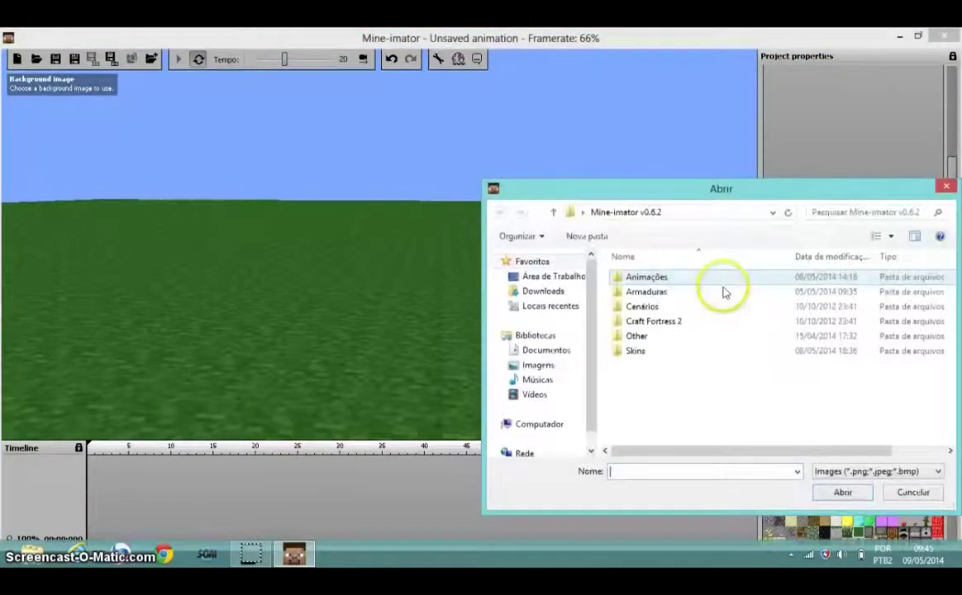
left_click(568, 275)
scroll(727, 339, "down", 3)
left_click_drag(954, 334, 944, 408)
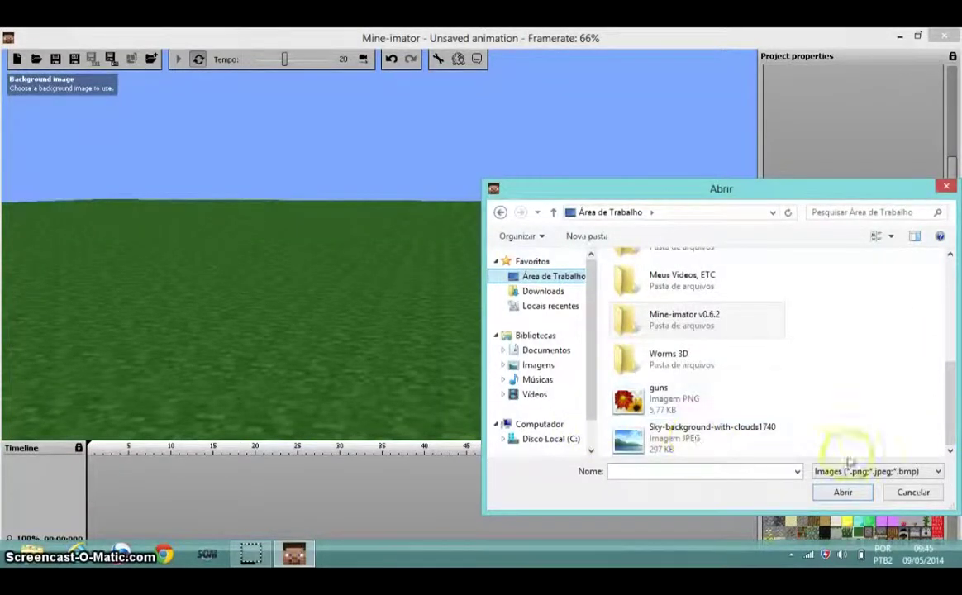
left_click(661, 435)
left_click(844, 494)
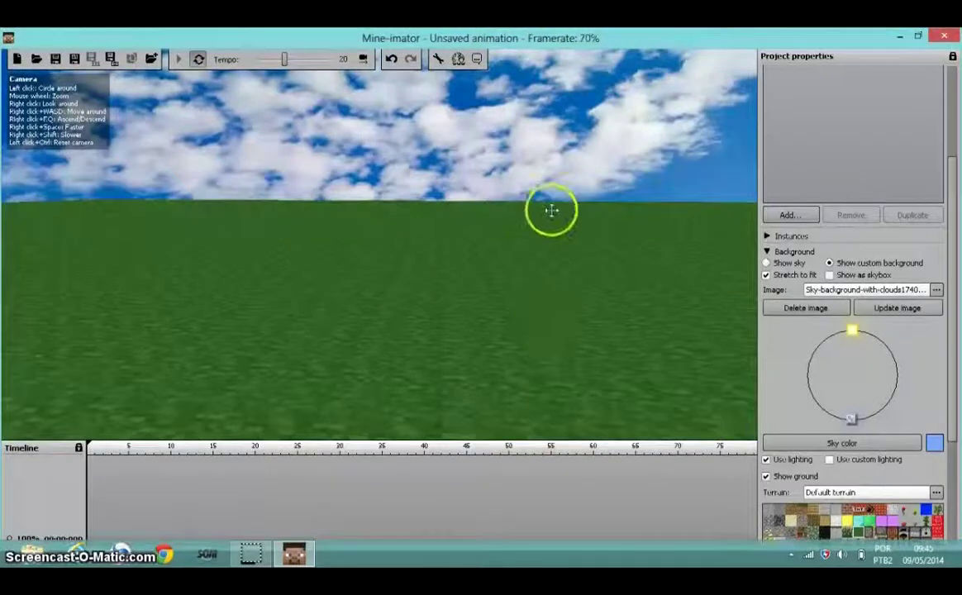
Set the cloud background image to show as a skybox and look around the scene
left_click_drag(557, 289, 505, 283)
left_click_drag(419, 283, 362, 275)
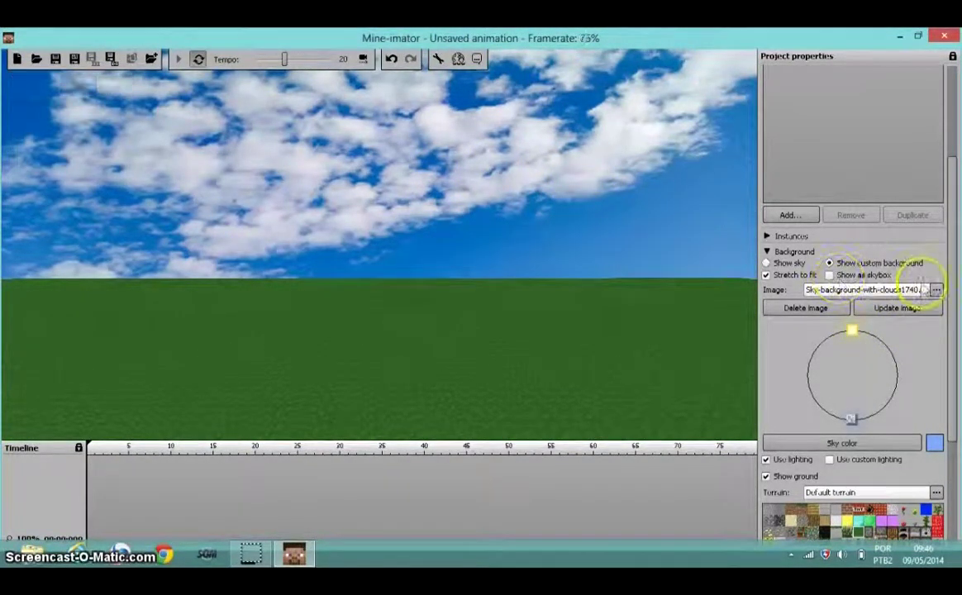
left_click(829, 276)
left_click_drag(56, 105, 58, 105)
mouse_move(56, 104)
right_mouse_down()
mouse_move(78, 99)
mouse_move(59, 97)
mouse_move(58, 111)
mouse_move(58, 99)
mouse_move(47, 103)
mouse_move(58, 103)
right_mouse_up()
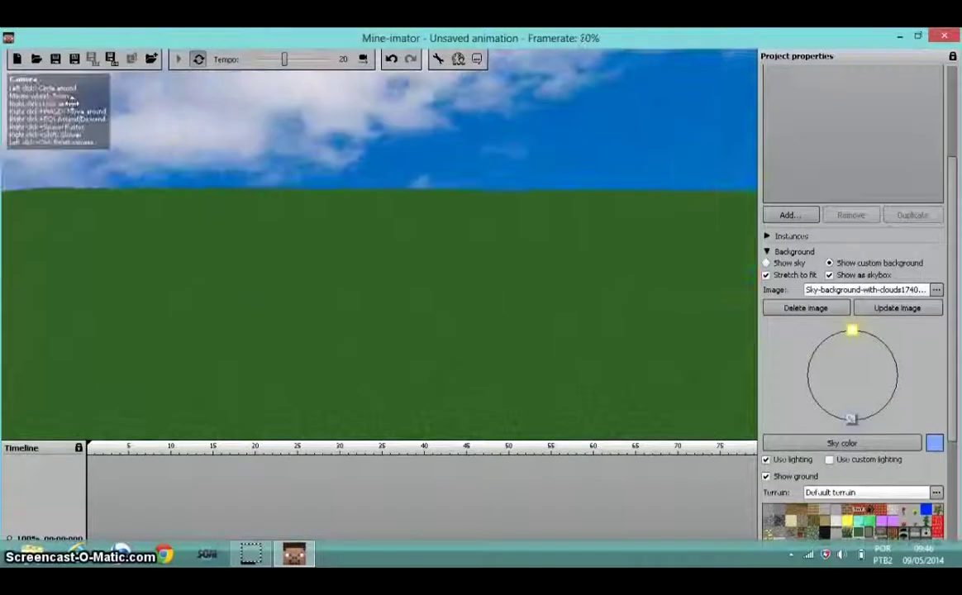
Add a Character and an Item to the project library
left_click_drag(950, 277, 947, 149)
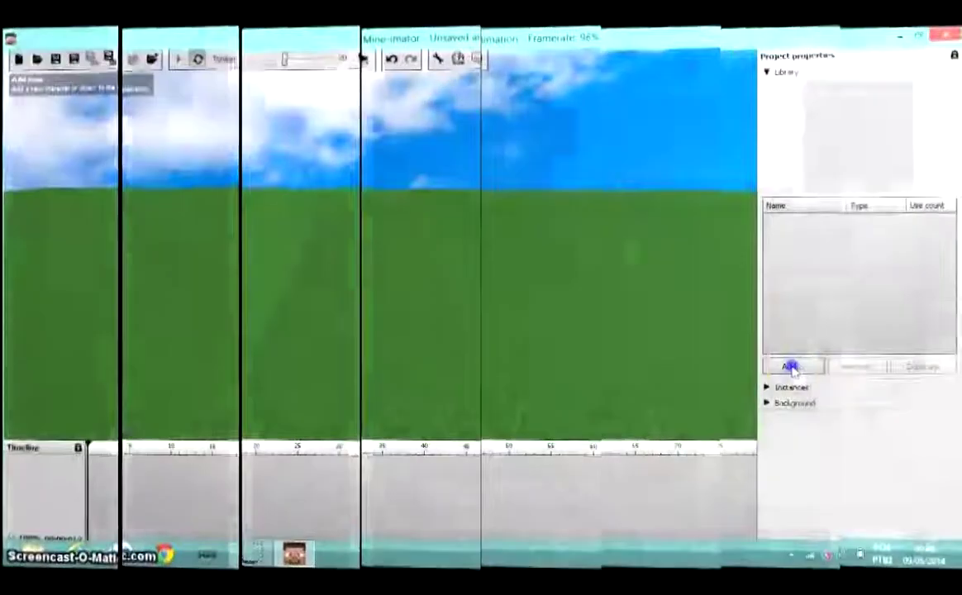
left_click(790, 366)
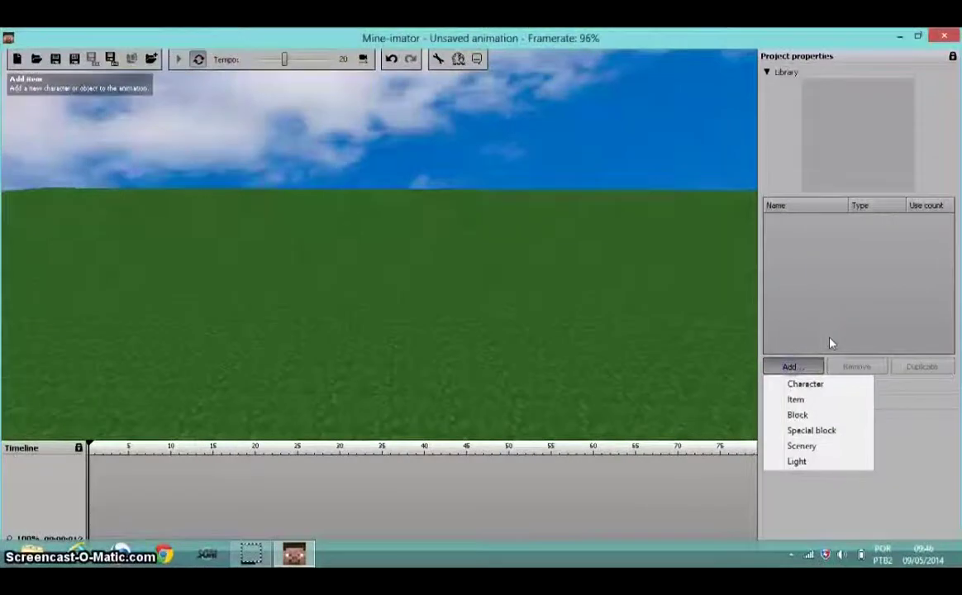
left_click(841, 385)
right_click_drag(57, 103, 57, 101)
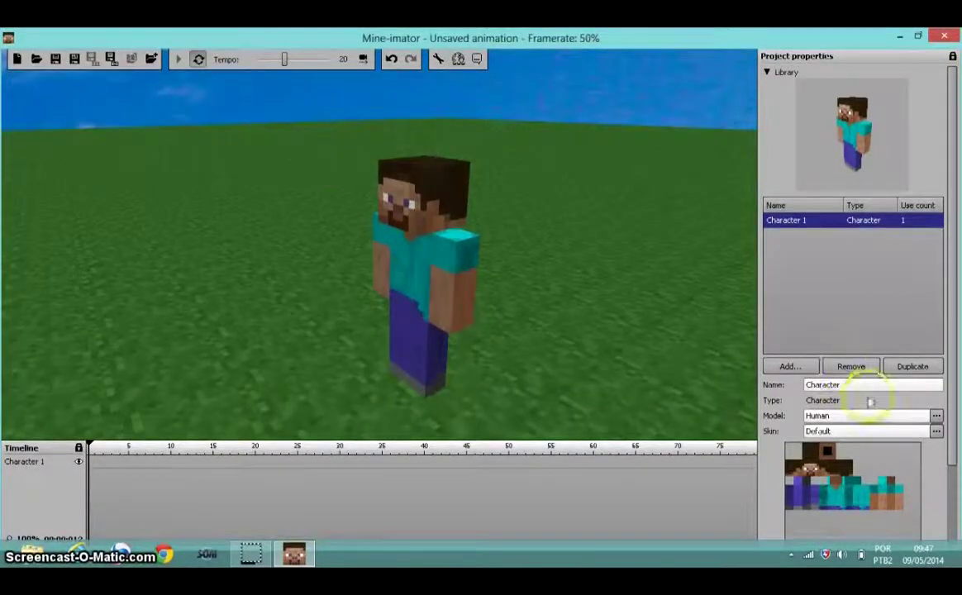
left_click(807, 368)
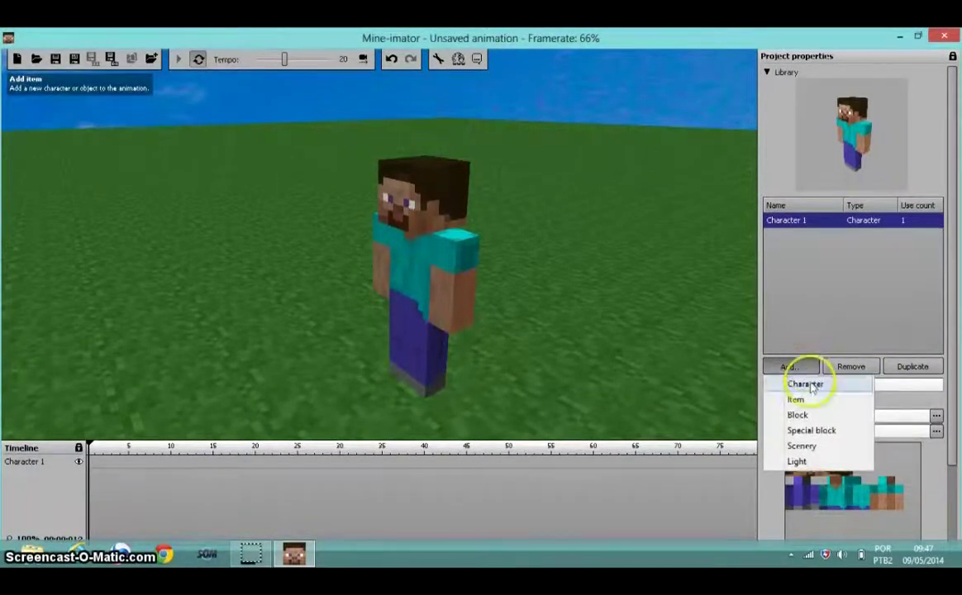
left_click(797, 399)
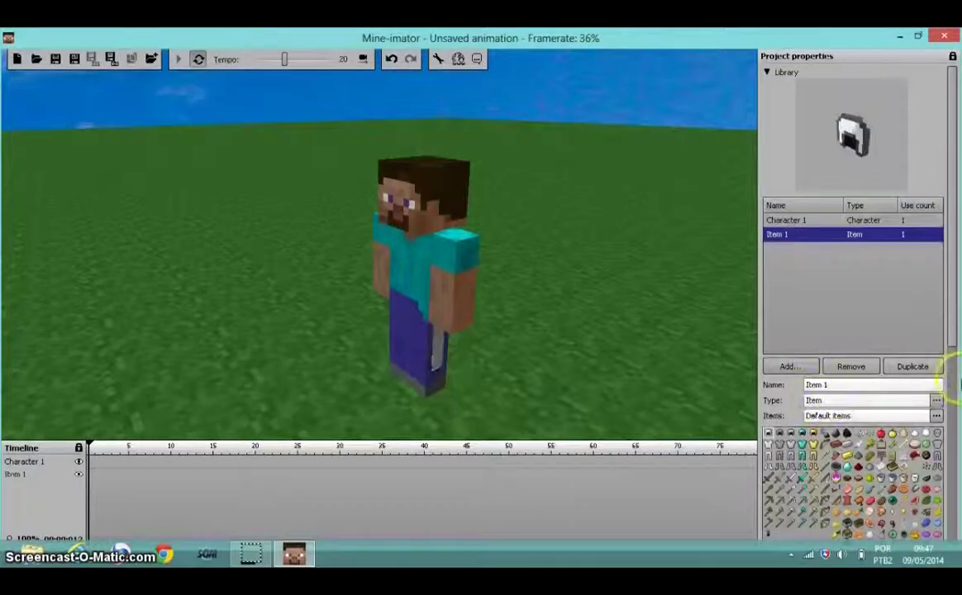
Replace the item's default image with the guns image from the desktop
left_click_drag(950, 316, 940, 420)
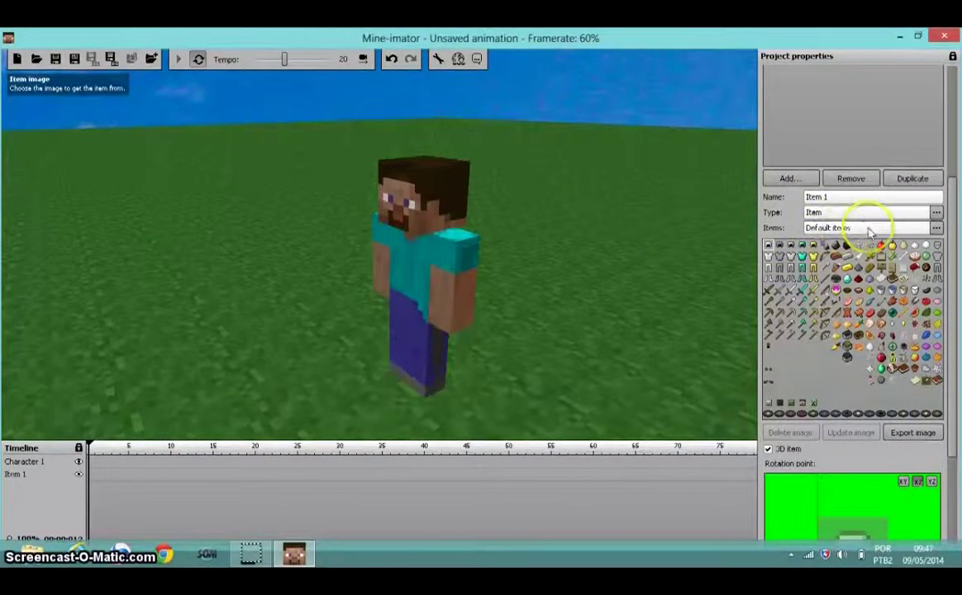
left_click(834, 228)
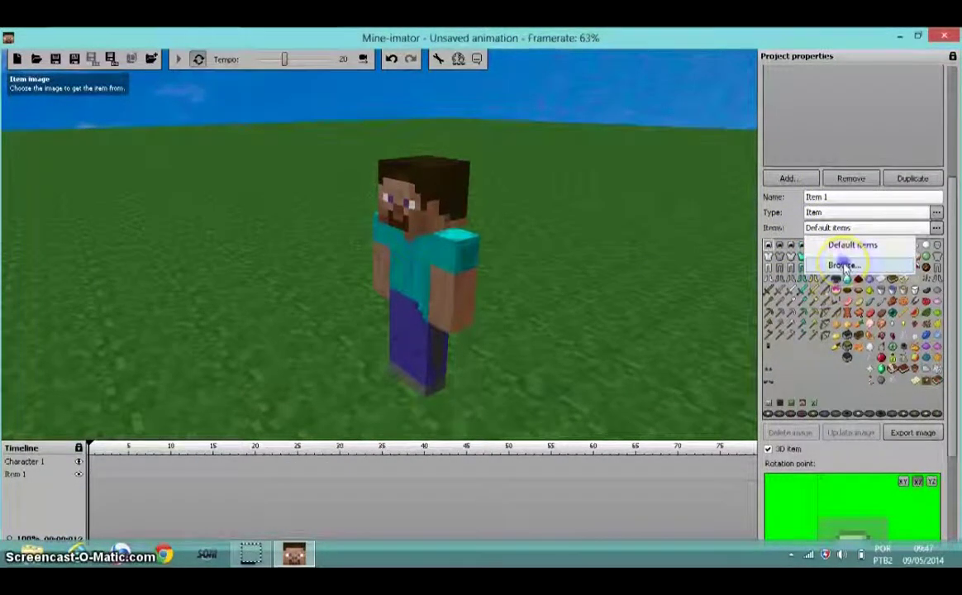
left_click(843, 265)
left_click(529, 277)
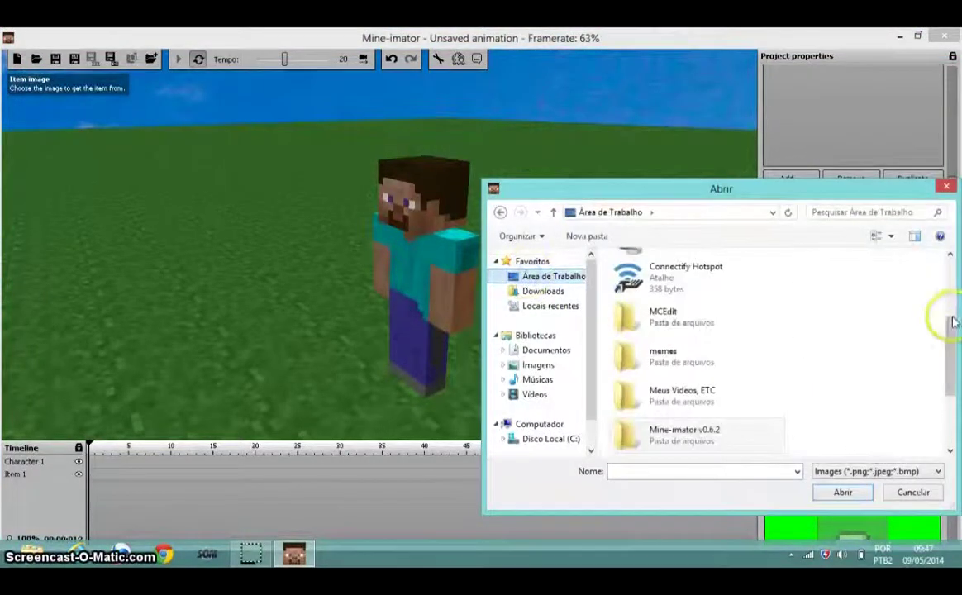
left_click_drag(951, 326, 946, 405)
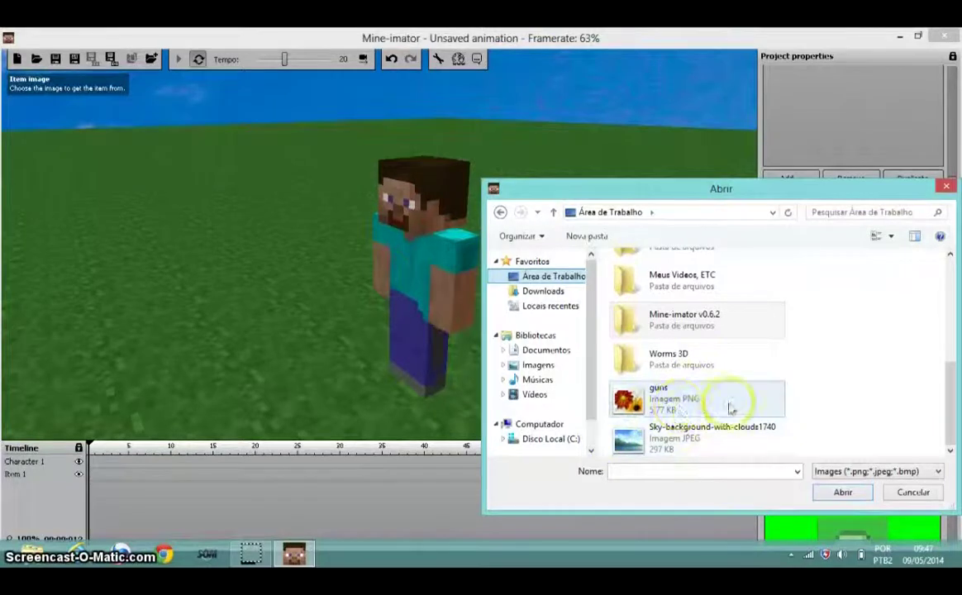
left_click(667, 412)
left_click(841, 493)
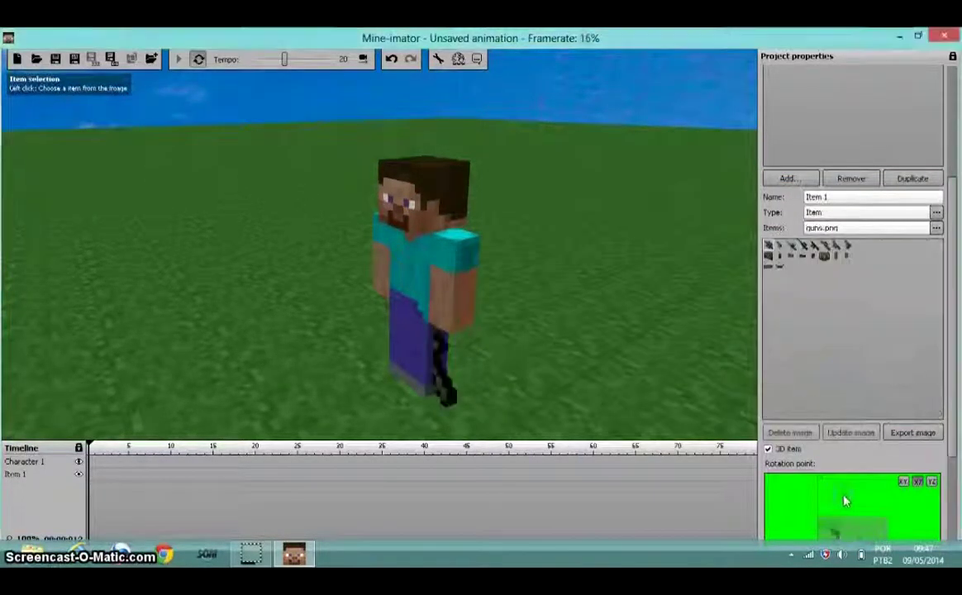
Add keyframes for the gun item and the character at the start of the timeline
mouse_move(442, 351)
left_mouse_down()
mouse_move(549, 350)
mouse_move(442, 350)
left_mouse_up()
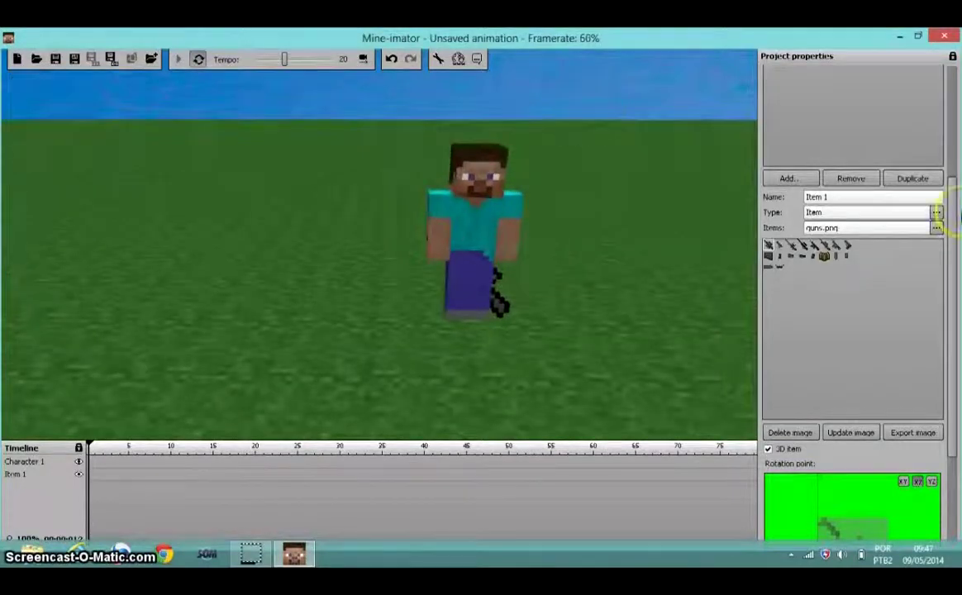
left_click(90, 477)
left_click(86, 460)
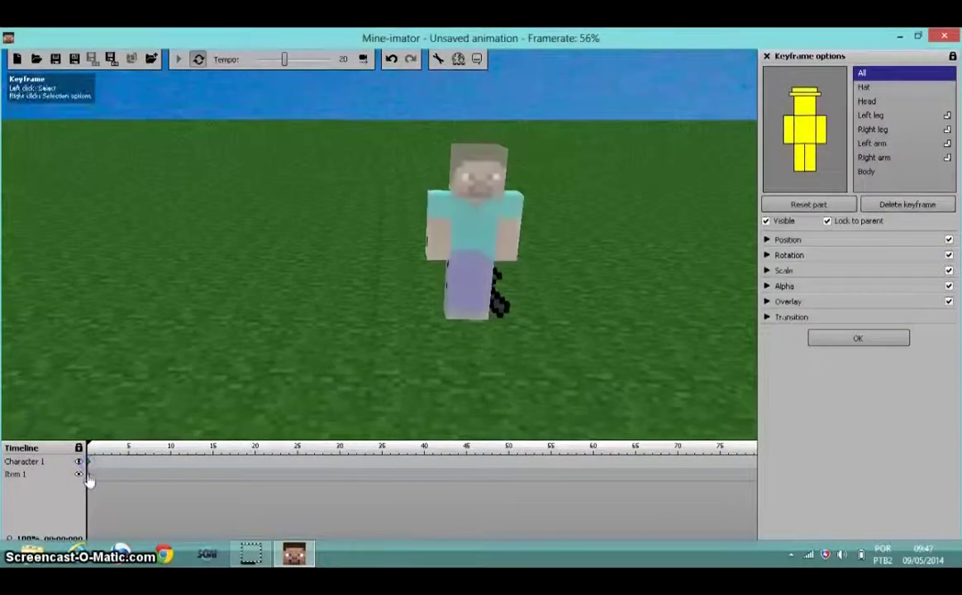
In the gun item's first keyframe, move it in front of the character and rotate it to about Y 37 and Z 94
left_click(89, 477)
left_click(898, 216)
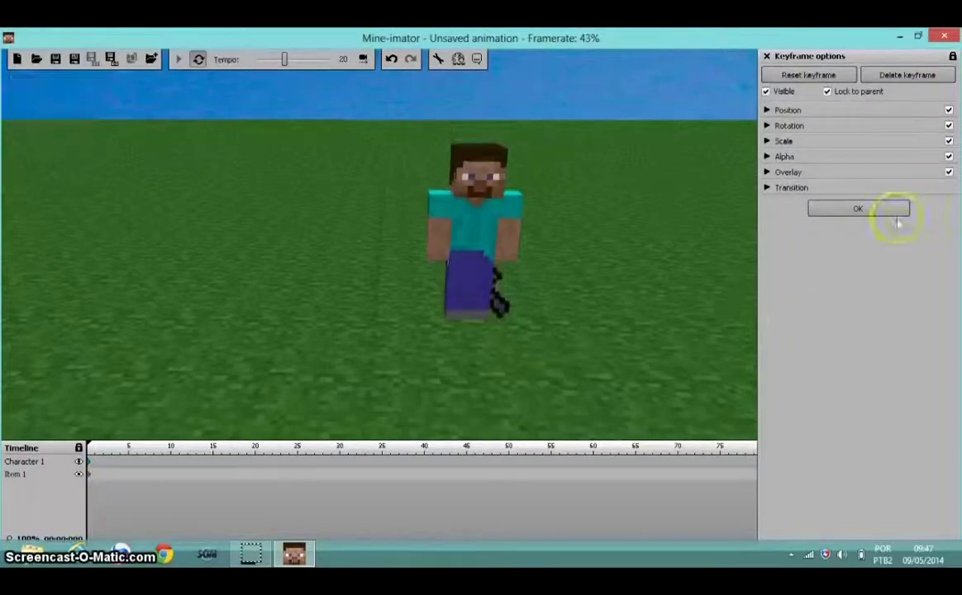
left_click(768, 110)
left_click(766, 328)
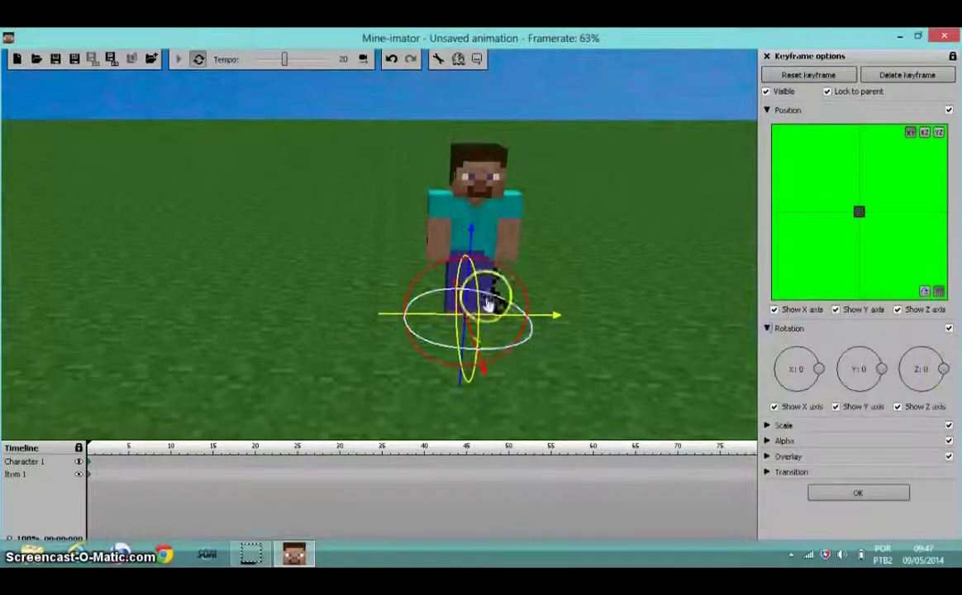
left_click(482, 373)
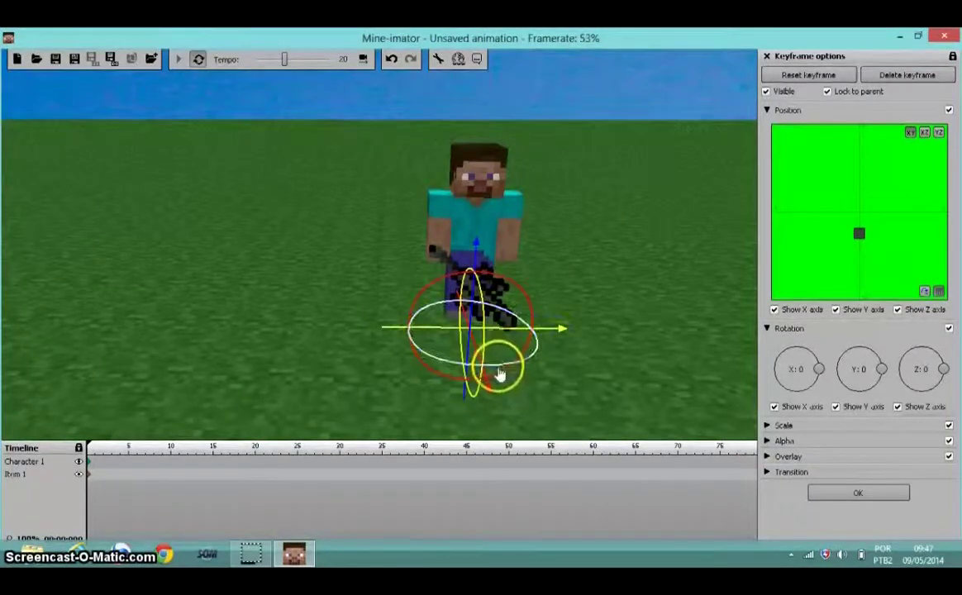
left_click_drag(498, 371, 549, 335)
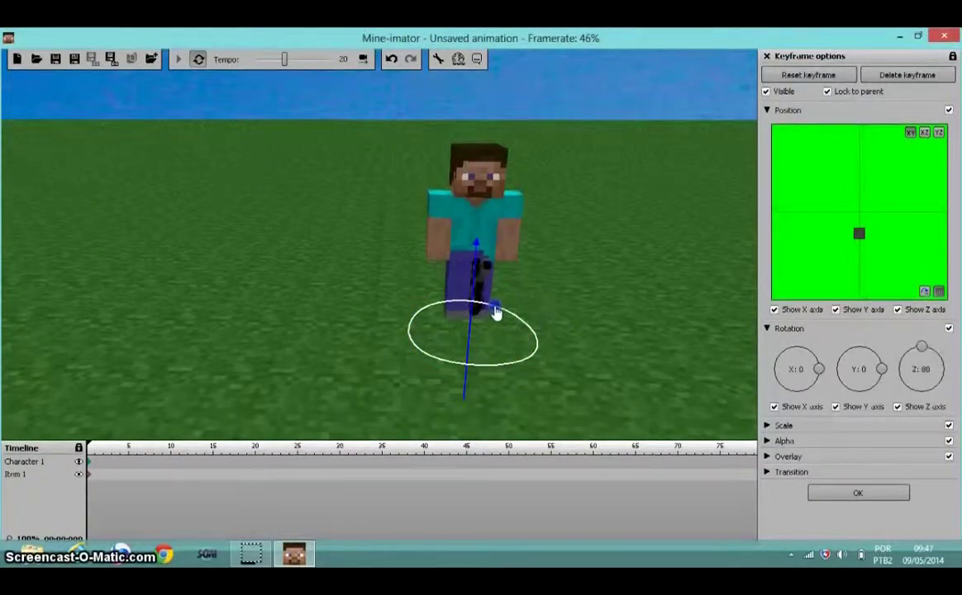
left_click_drag(497, 311, 486, 319)
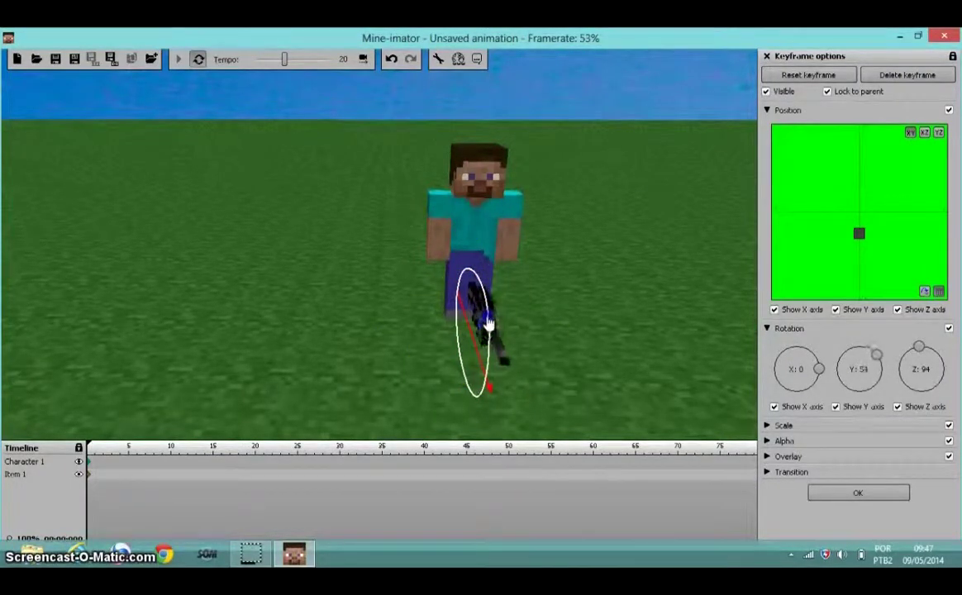
left_click_drag(489, 322, 489, 323)
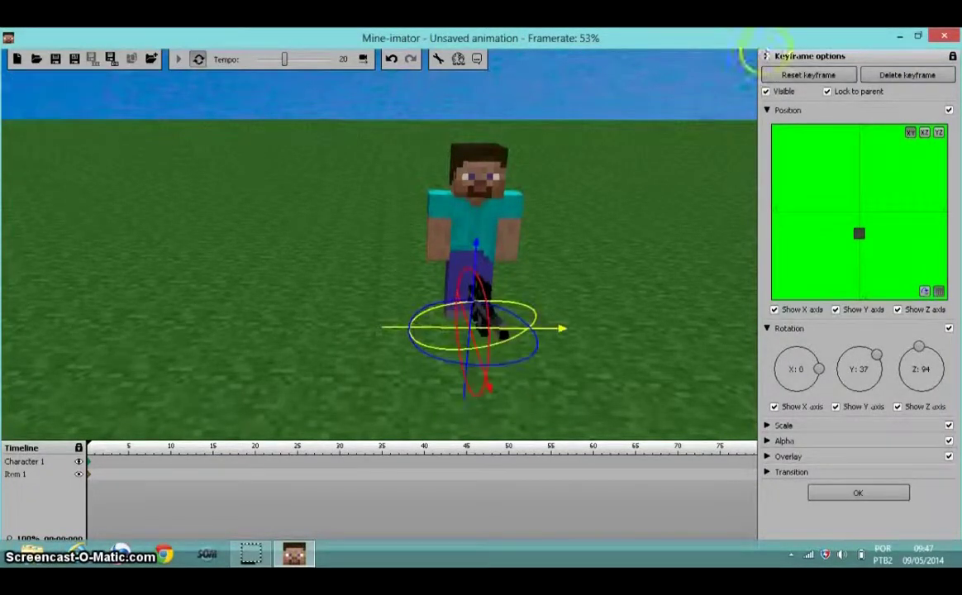
left_click(766, 58)
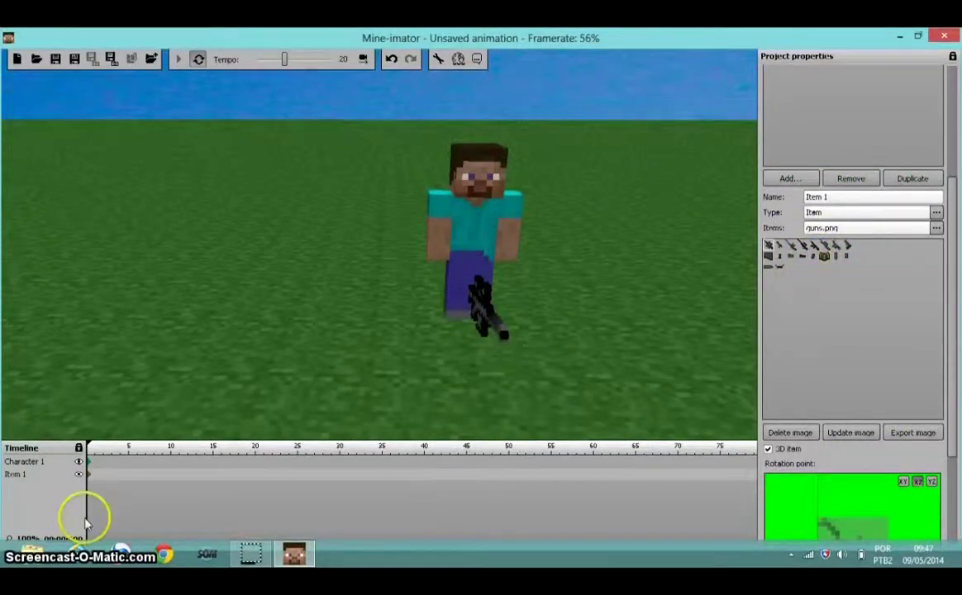
left_click(89, 476)
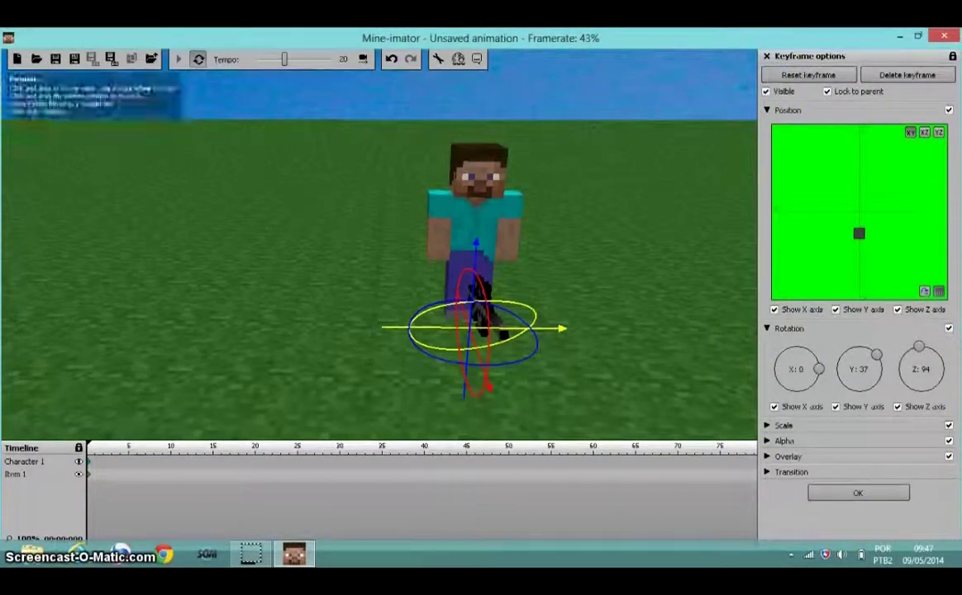
left_click(766, 56)
Lock the gun item instance to its parent and set Character 1 as the parent
left_click_drag(955, 165, 956, 341)
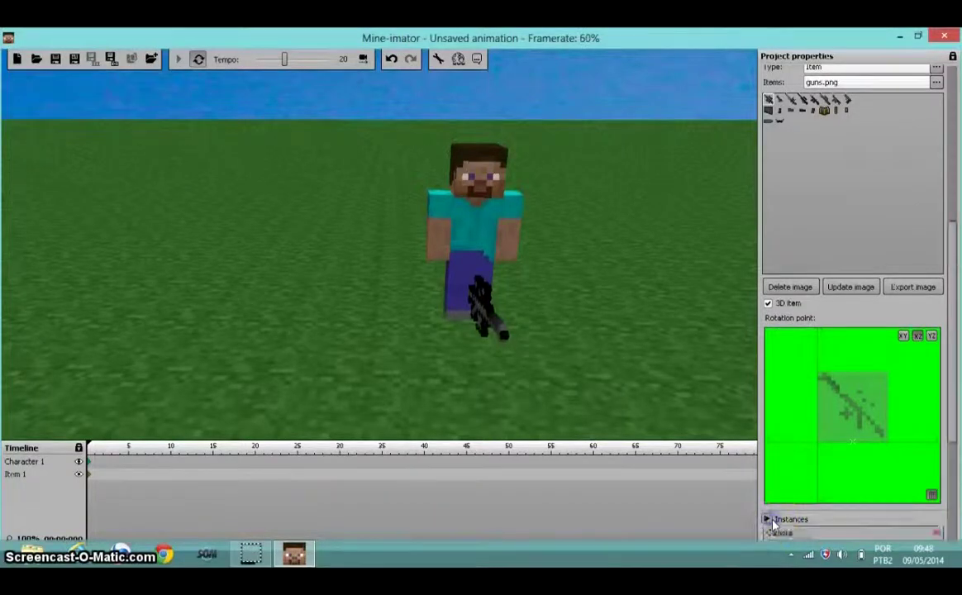
left_click_drag(951, 377, 954, 488)
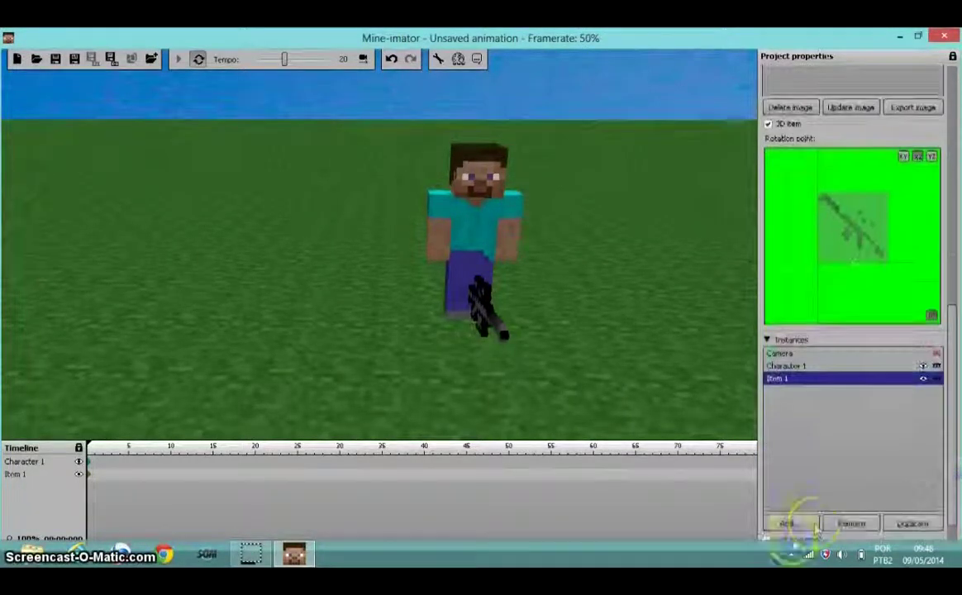
scroll(946, 483, "down", 1)
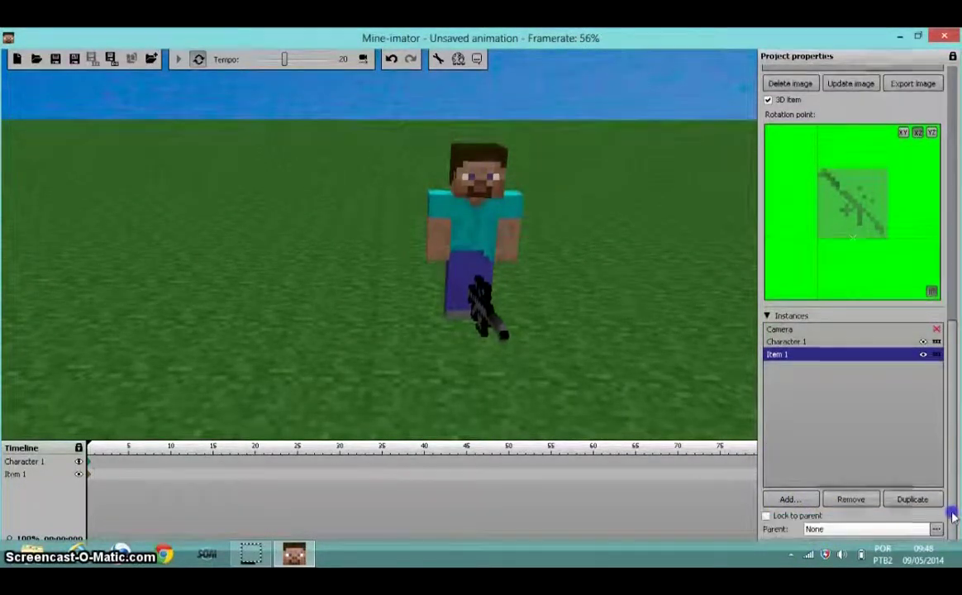
left_click(764, 503)
left_click(848, 513)
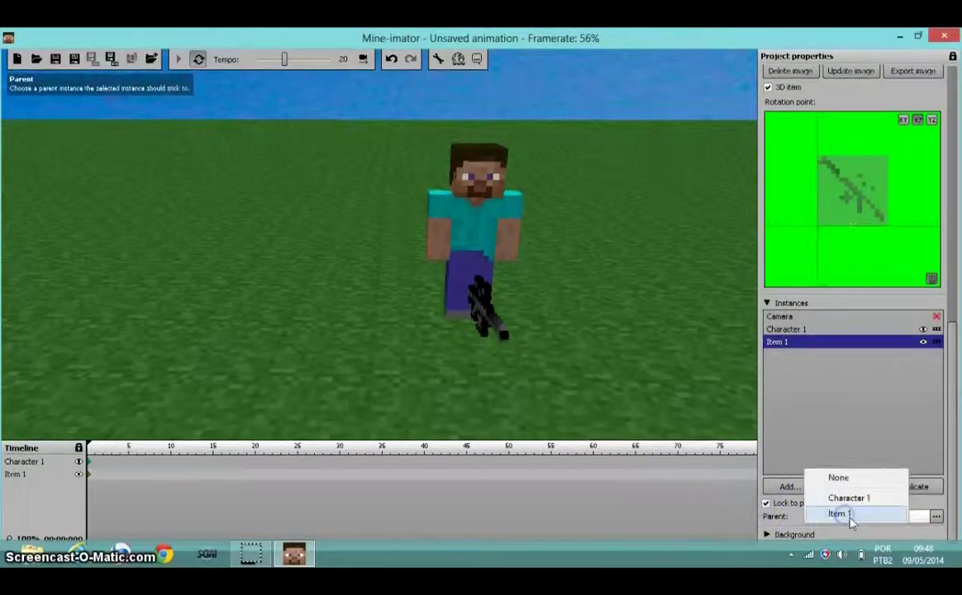
left_click(836, 499)
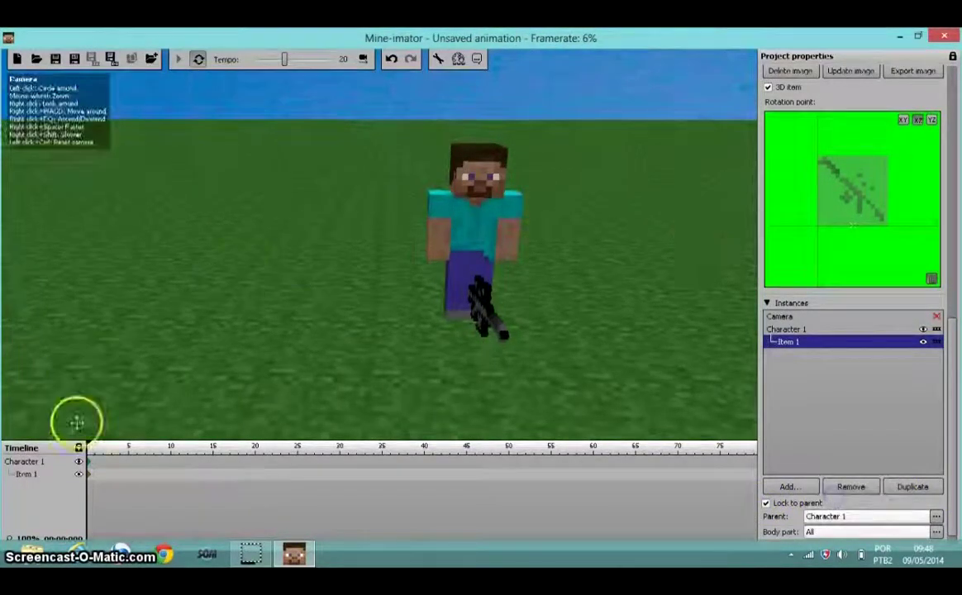
In the gun item's first keyframe, raise the gun along the vertical axis to the character's chest height
left_click(90, 463)
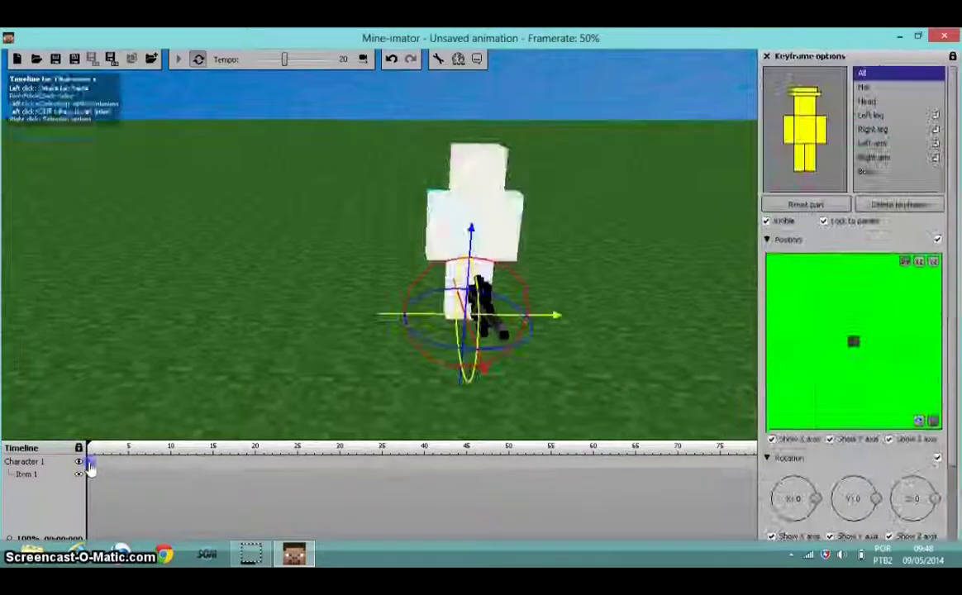
mouse_move(471, 231)
left_mouse_down()
mouse_move(474, 197)
mouse_move(474, 232)
mouse_move(472, 223)
left_mouse_up()
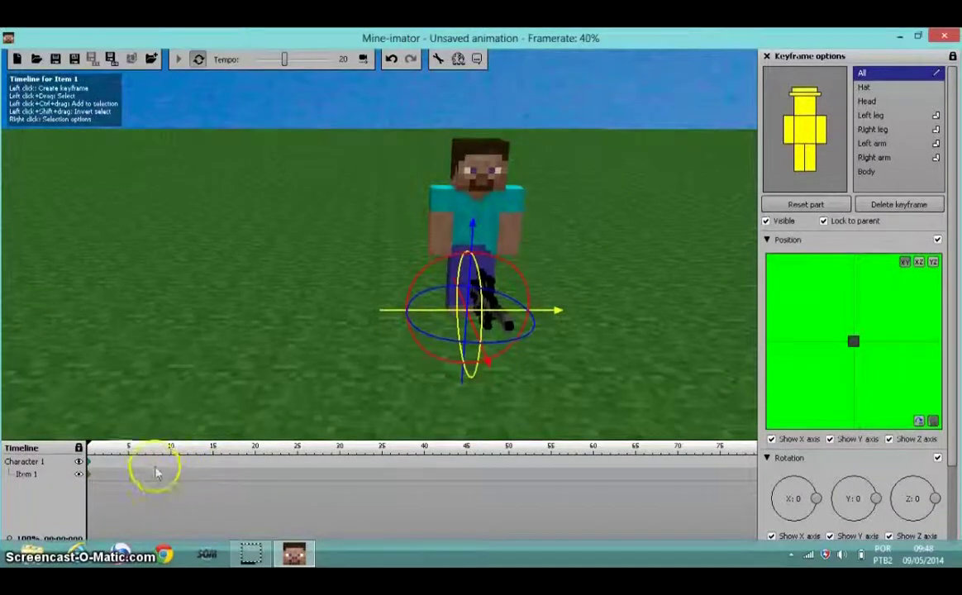
left_click(86, 475)
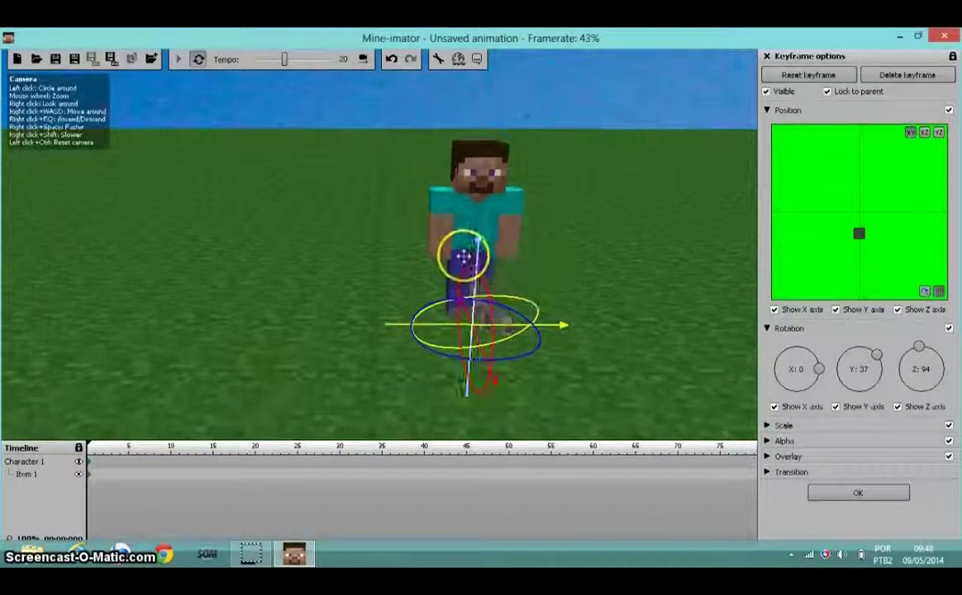
left_click_drag(475, 243, 477, 190)
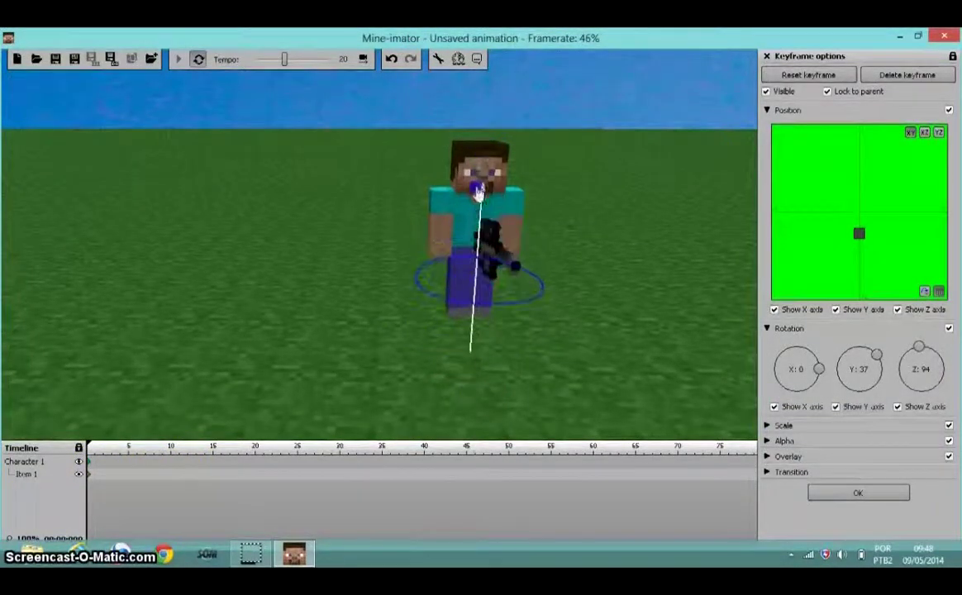
mouse_move(553, 283)
left_mouse_down()
mouse_move(494, 290)
mouse_move(515, 294)
left_mouse_up()
left_click_drag(533, 183, 624, 207)
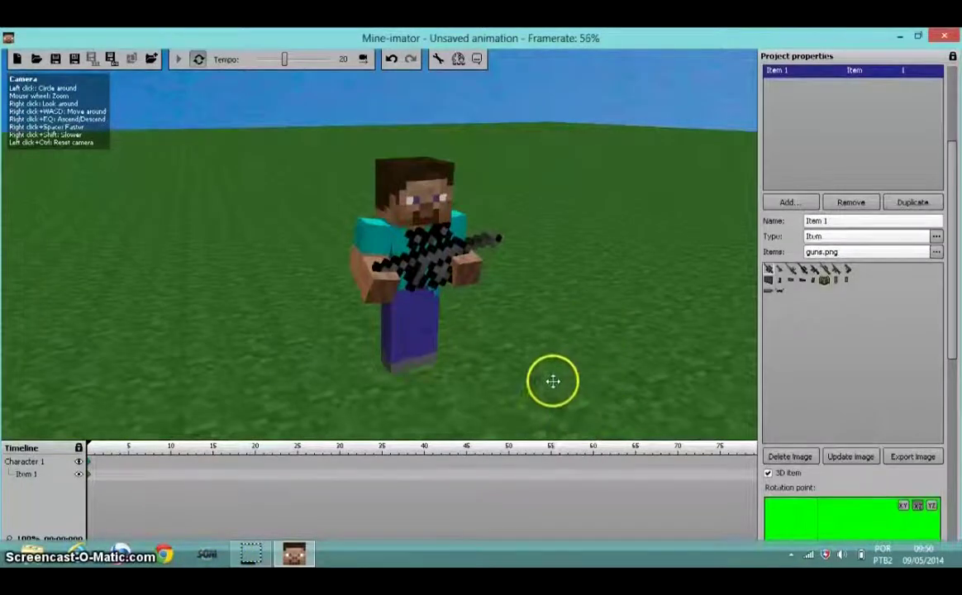
Try the other guns in the first row of guns.png as the held item, viewing the character up close
right_click_drag(449, 212, 421, 213)
key("w")
right_click_drag(58, 104, 58, 105)
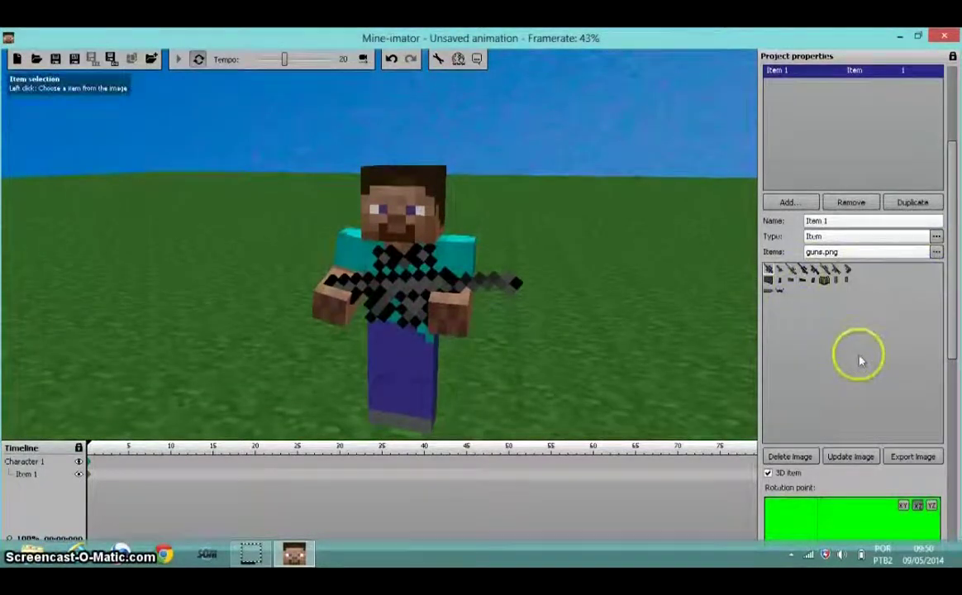
left_click(780, 273)
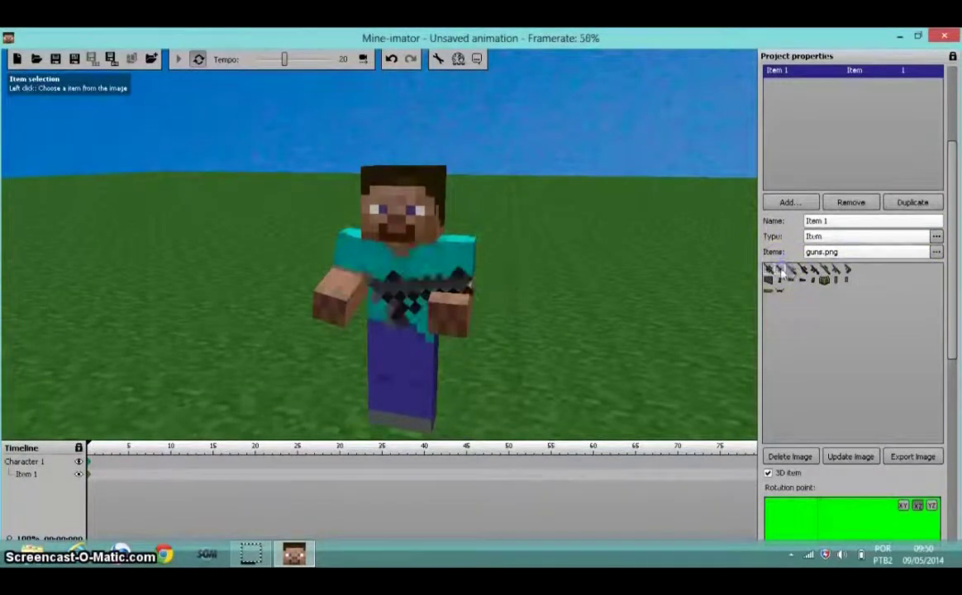
left_click(814, 270)
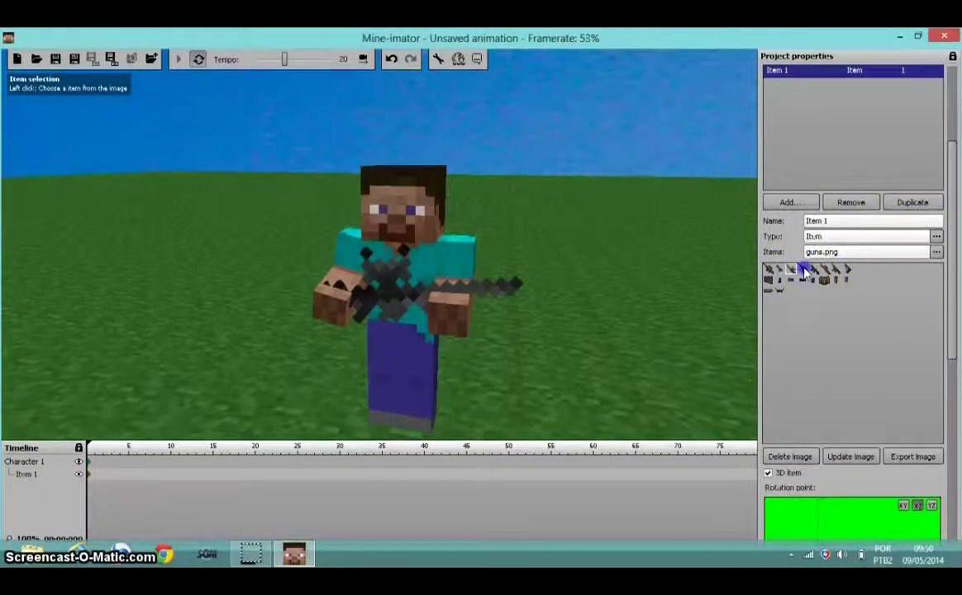
left_click(808, 271)
left_click(818, 269)
left_click(829, 270)
left_click(842, 270)
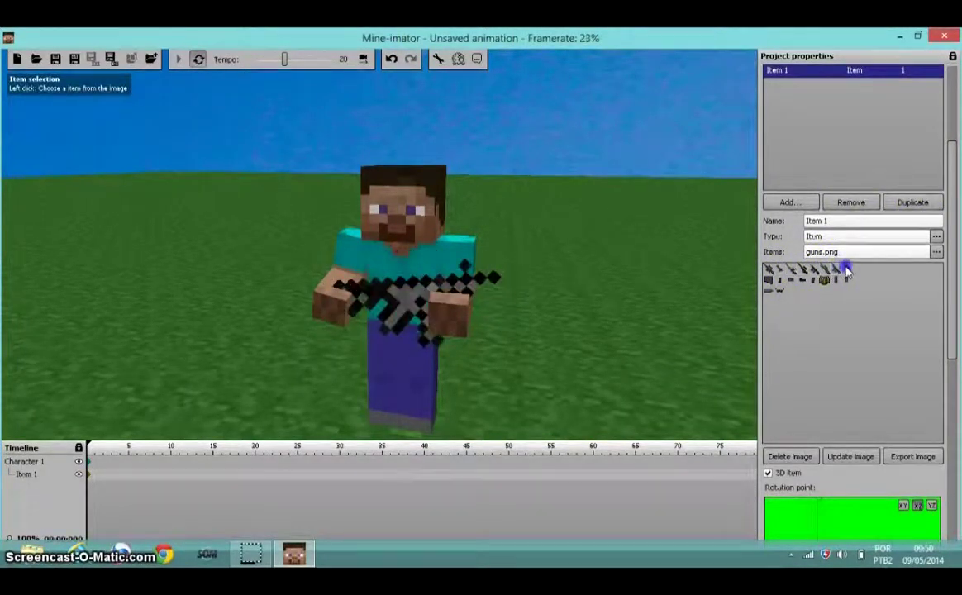
Try the accessory images in the lower rows of guns.png, ending with the second image of the third row
left_click(772, 296)
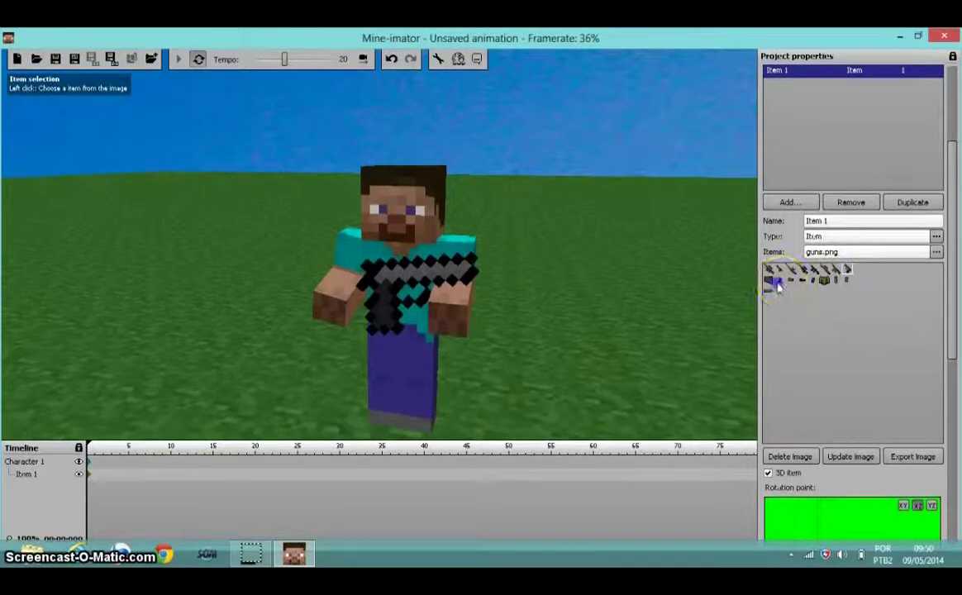
left_click(767, 281)
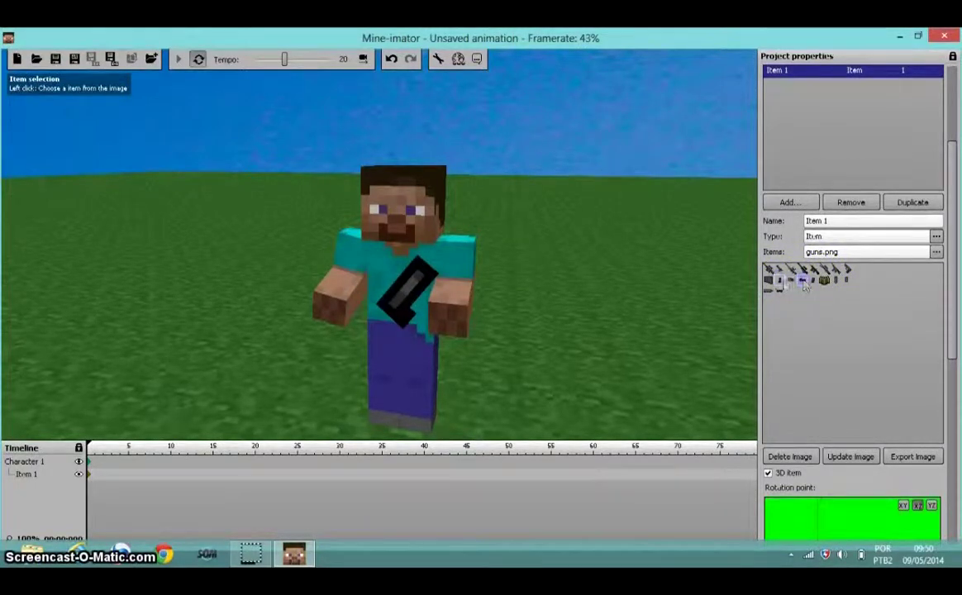
left_click(802, 282)
left_click(767, 290)
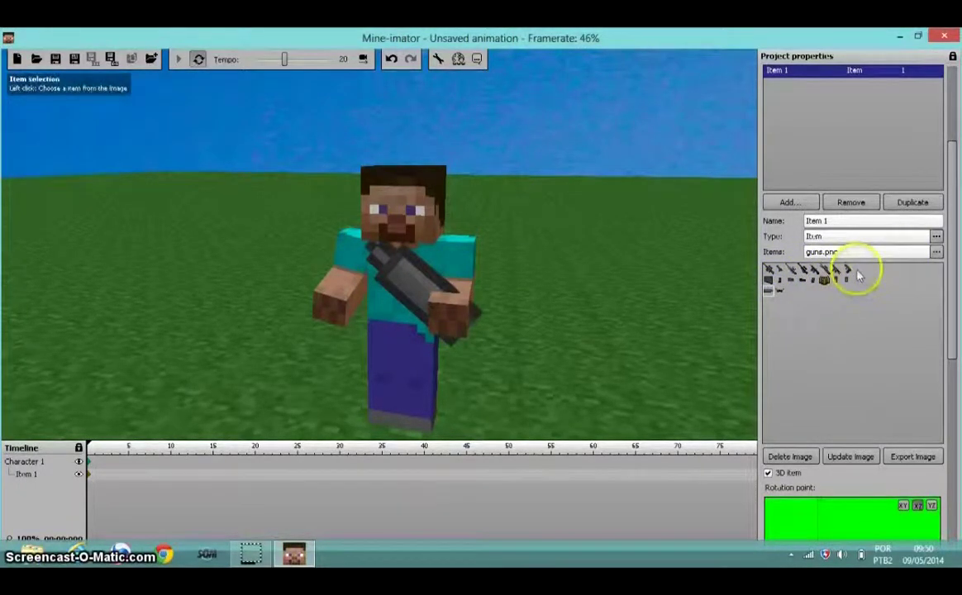
left_click(839, 282)
left_click(835, 280)
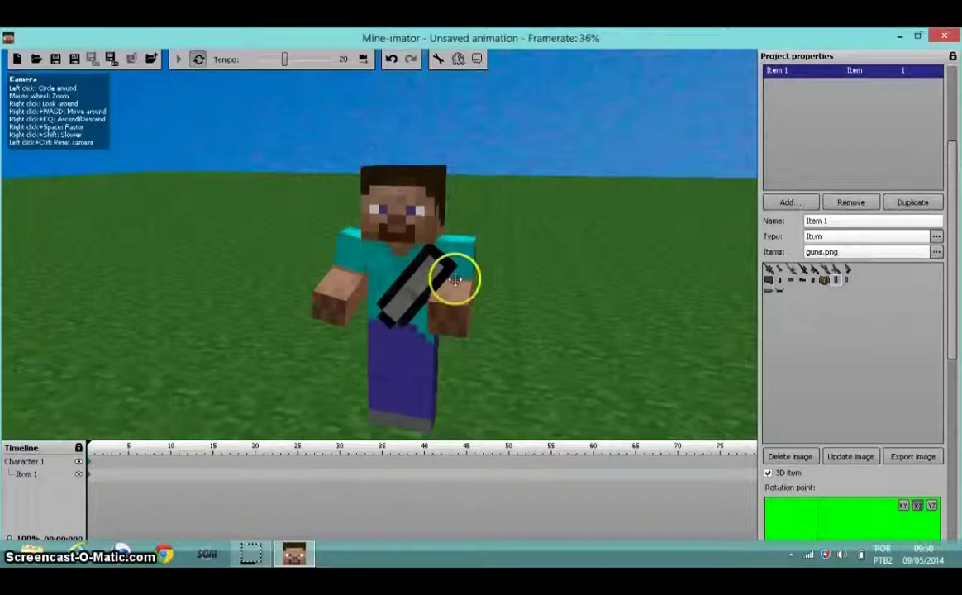
left_click(777, 291)
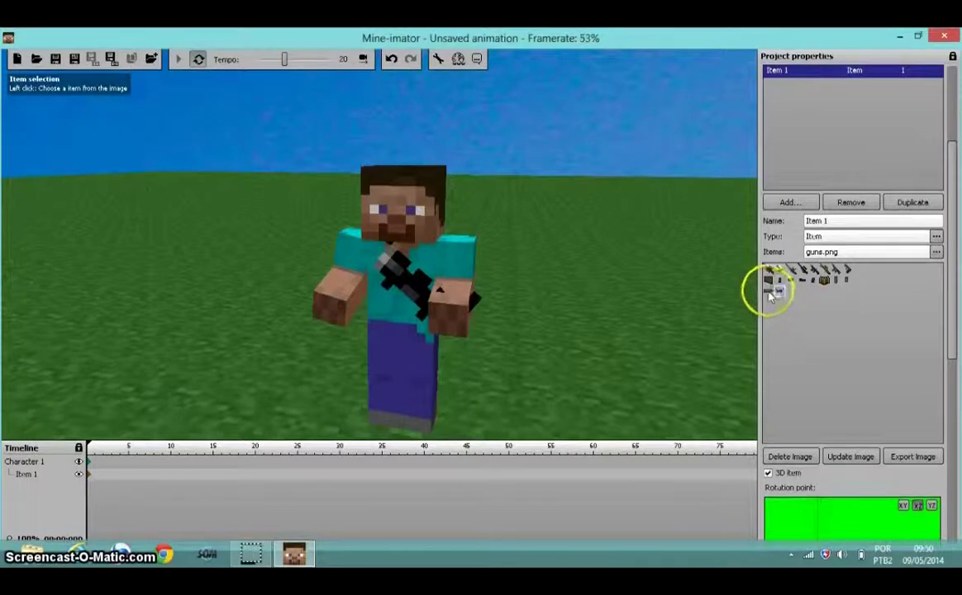
left_click(769, 294)
left_click(780, 292)
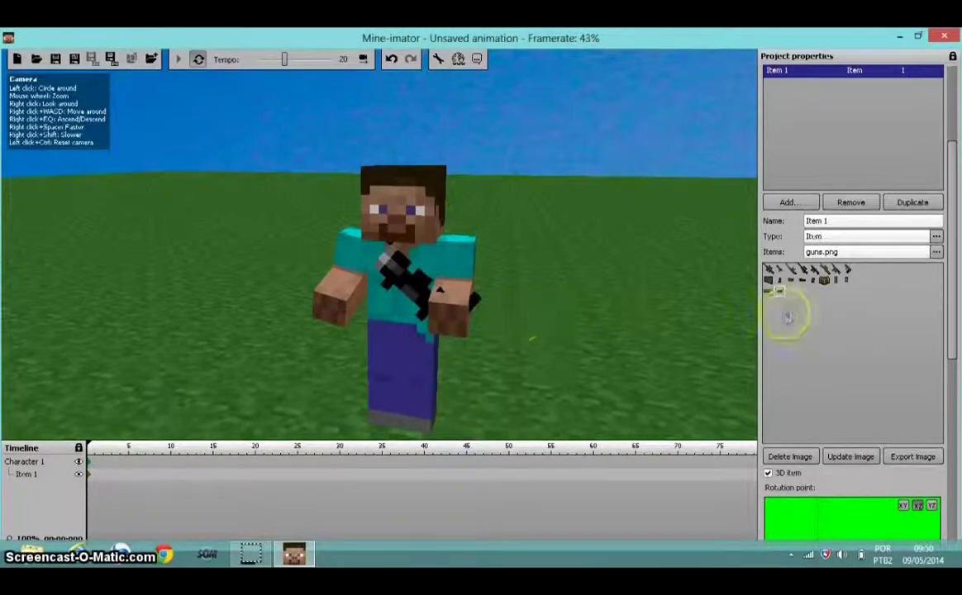